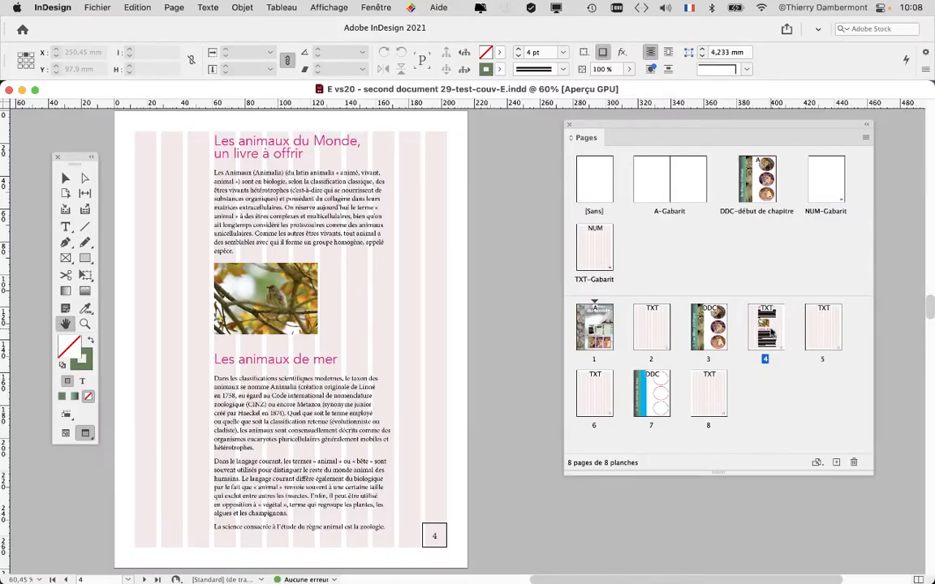
Step: Display page 4 and move the Pages panel clear of the page layout
double_click(772, 332)
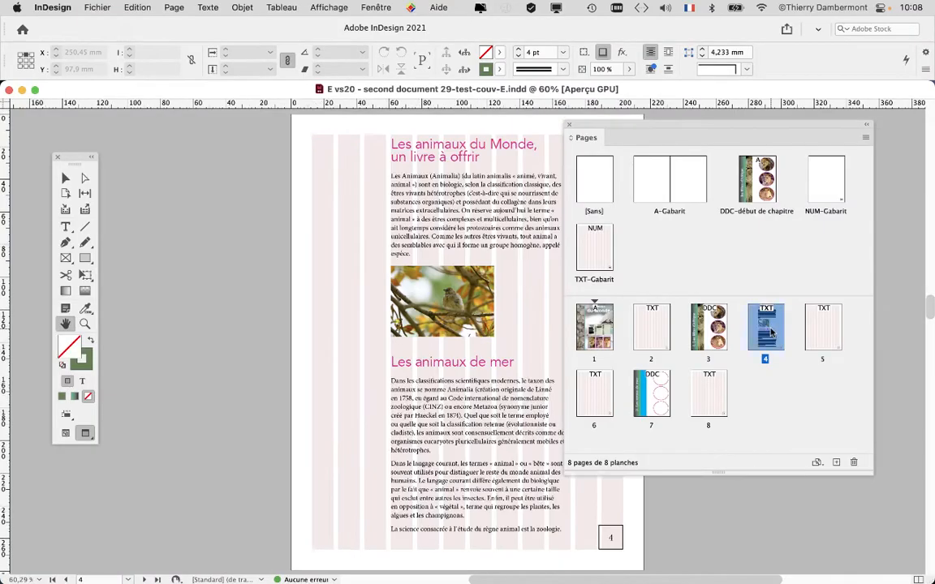
left_click_drag(562, 122, 614, 115)
left_click_drag(424, 228, 290, 226)
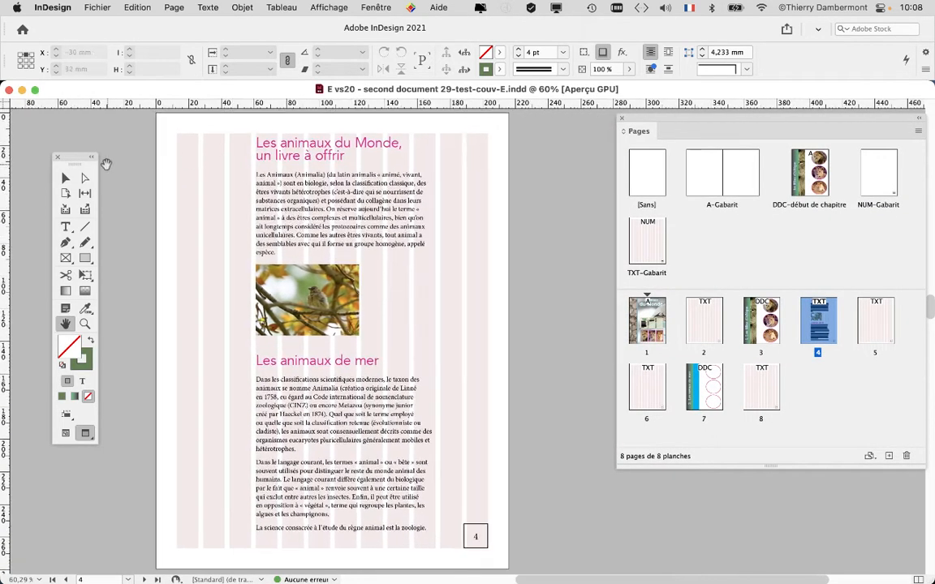
Step: Select the upper text frame on page 4 and switch the screen mode to normal with frame edges and guides shown
left_click(65, 176)
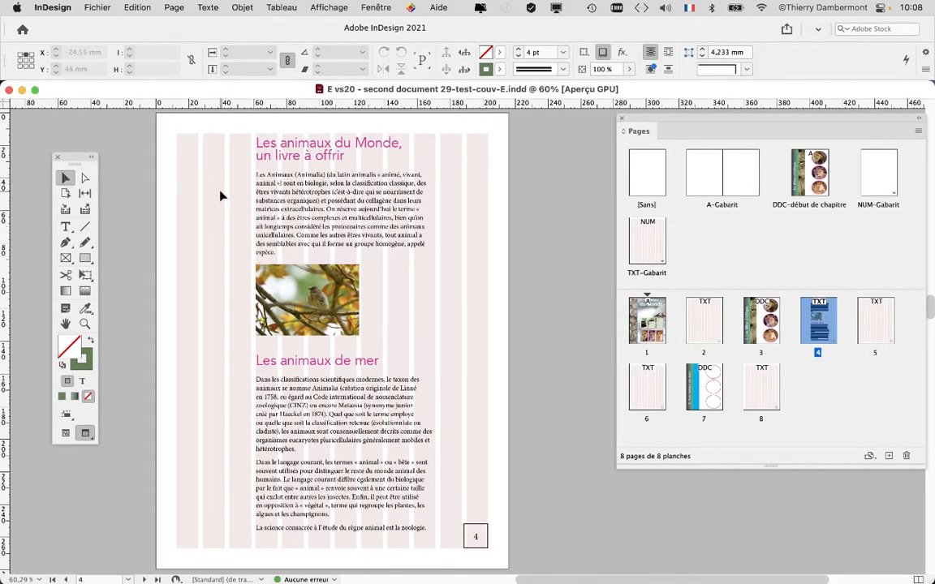
scroll(278, 181, "up", 2)
scroll(277, 184, "up", 2)
left_click(279, 180)
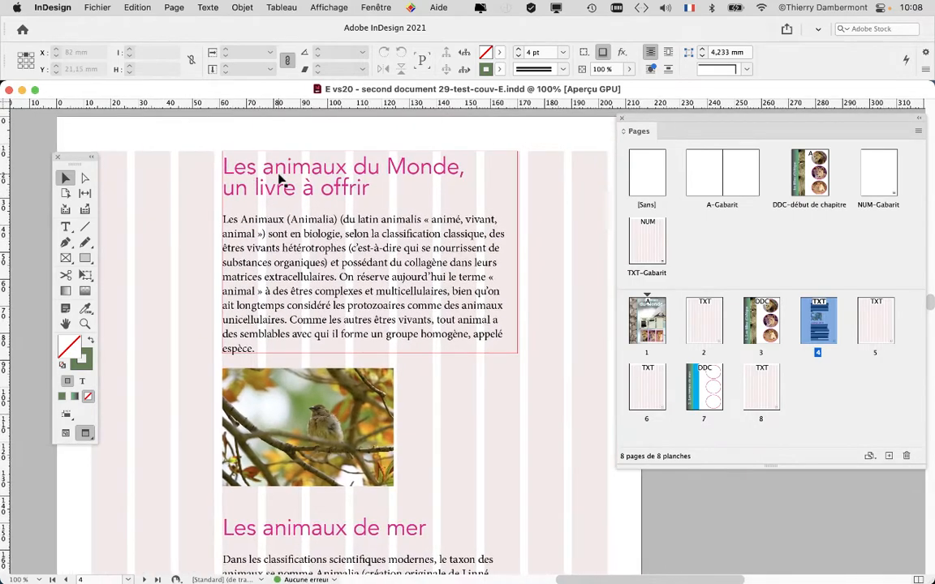
scroll(308, 320, "down", 2)
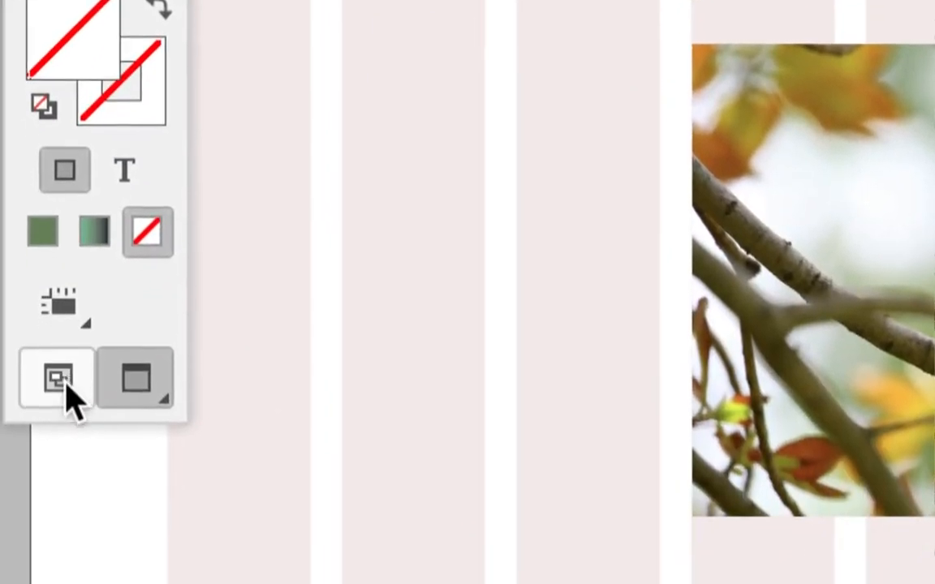
left_click(35, 486)
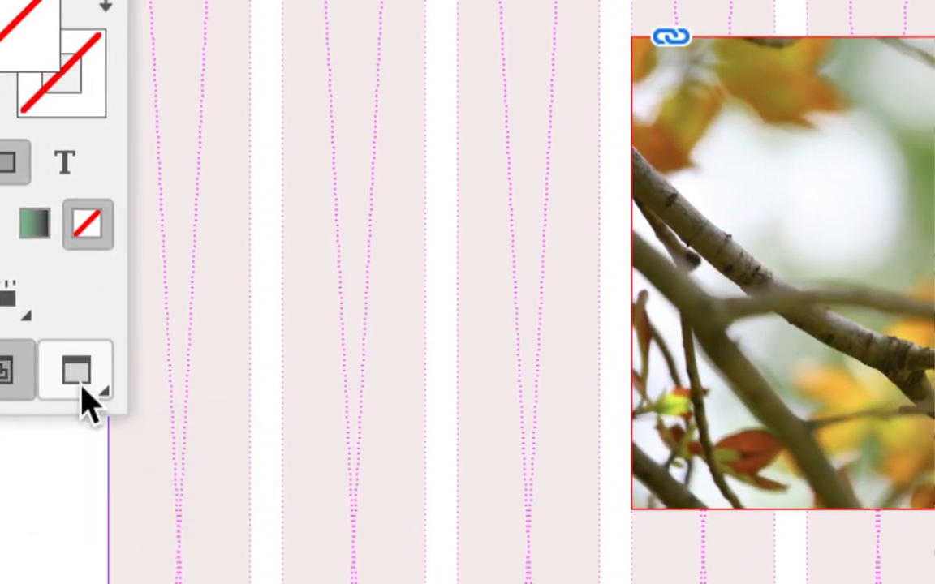
Step: Select the lower text frame and the bird photo in turn, and show the Layers panel beside the page
scroll(324, 365, "down", 3)
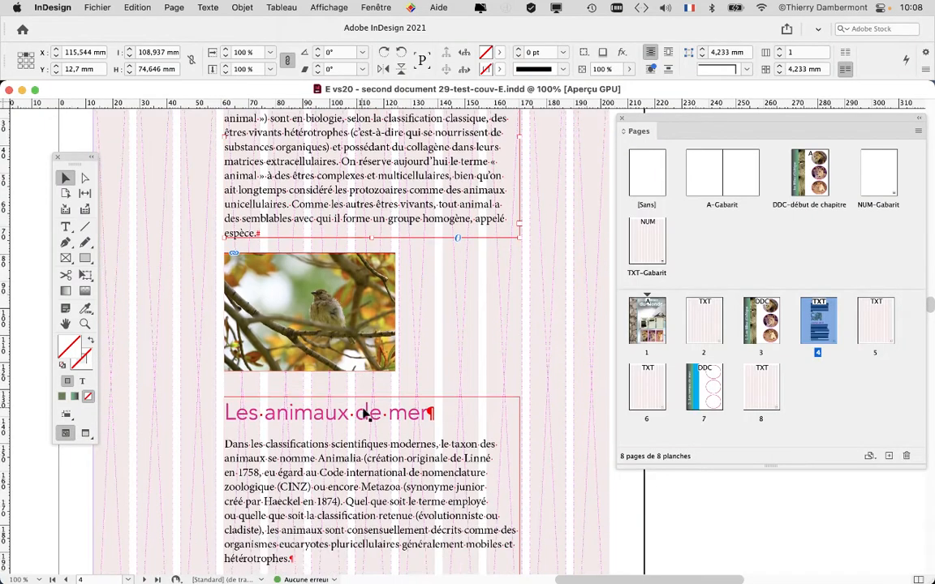
left_click(334, 442)
scroll(333, 455, "down", 2)
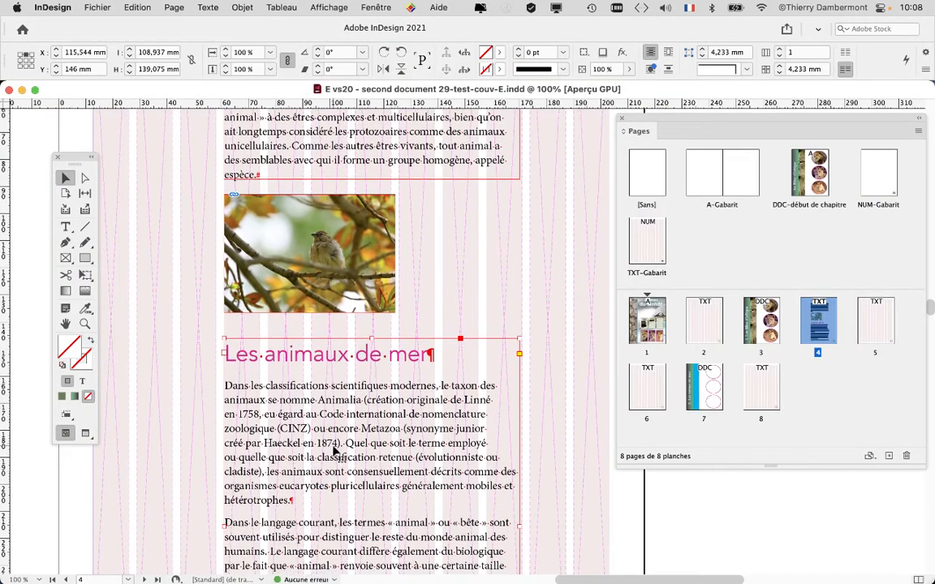
left_click(284, 300)
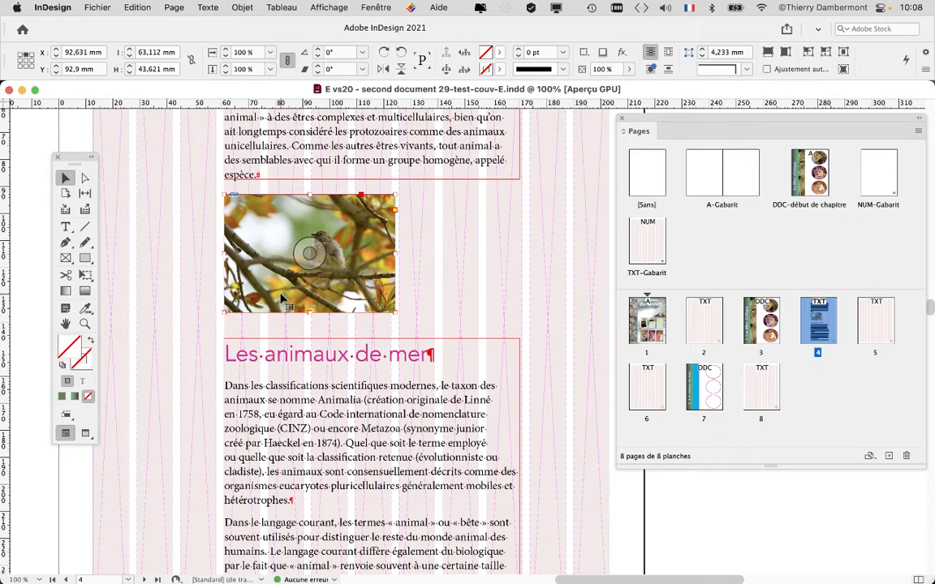
left_click(367, 7)
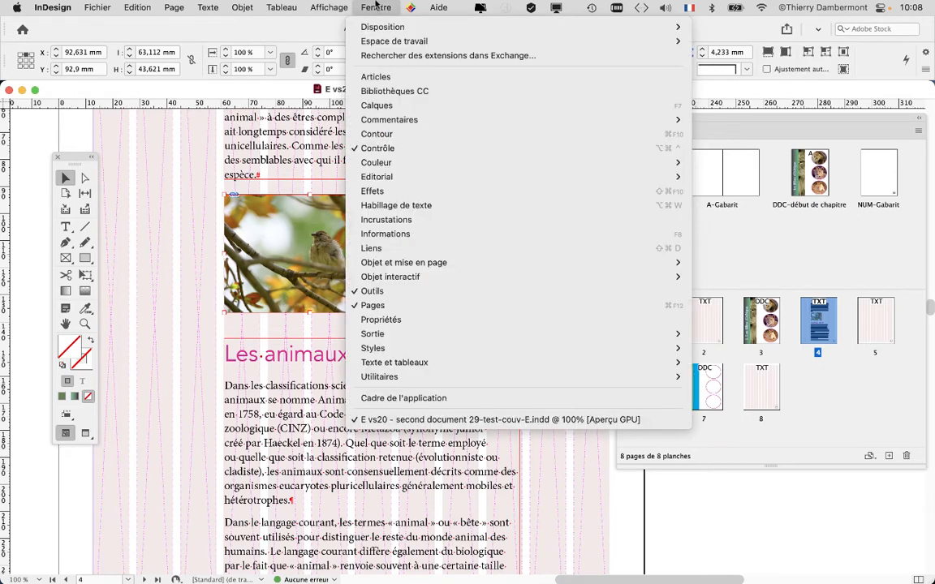
left_click(376, 105)
left_click_drag(688, 467, 548, 190)
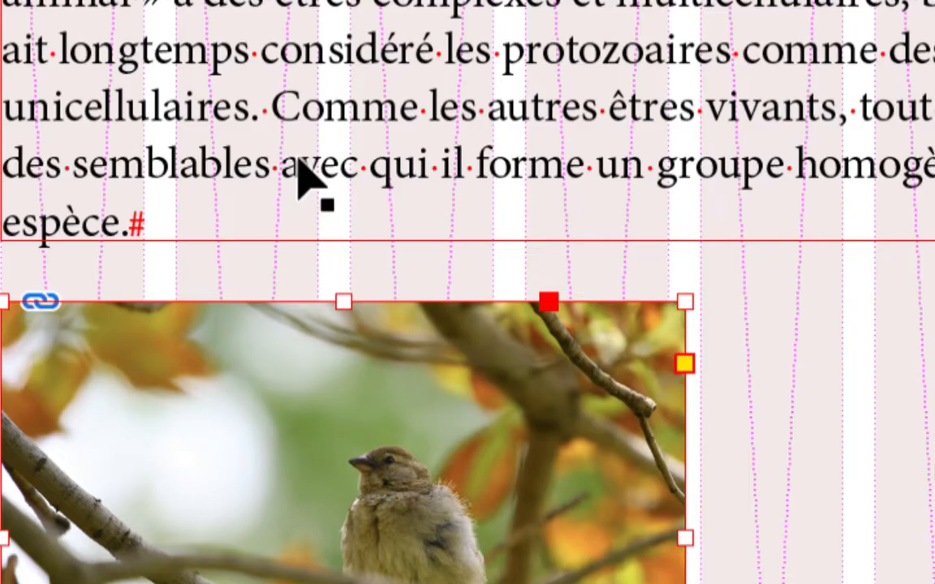
Step: Check the layer of both text frames and the bird photo, and move the photo to the images layer
left_click(298, 162)
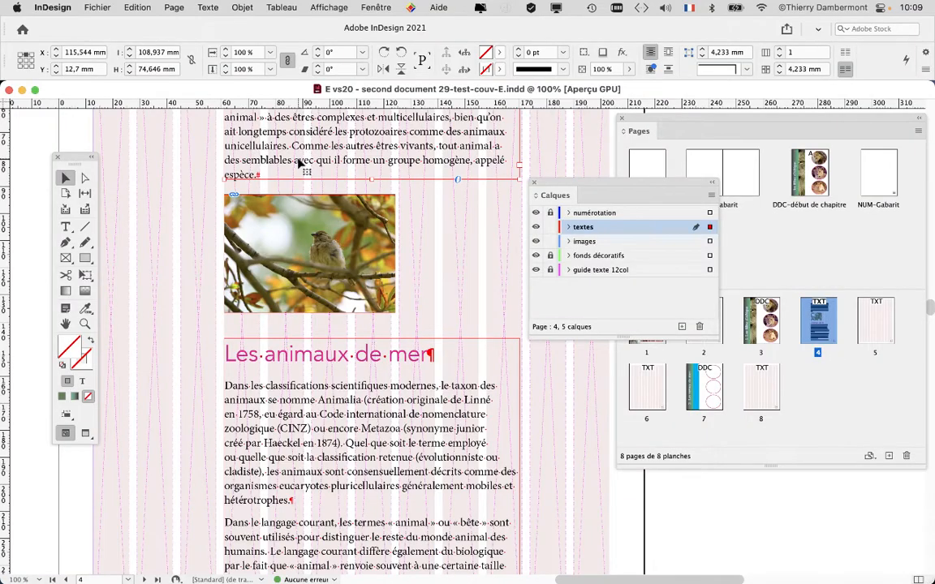
left_click(351, 362)
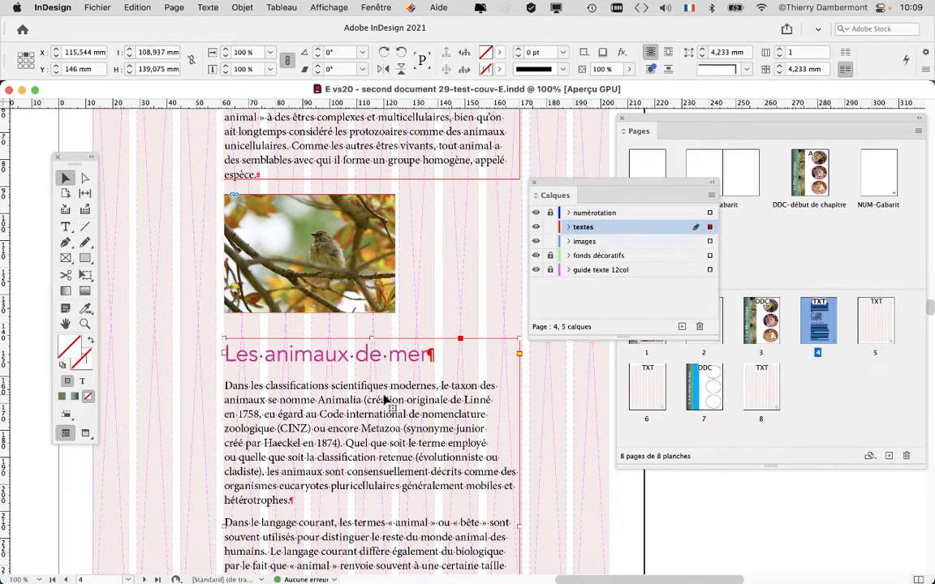
key("super+0")
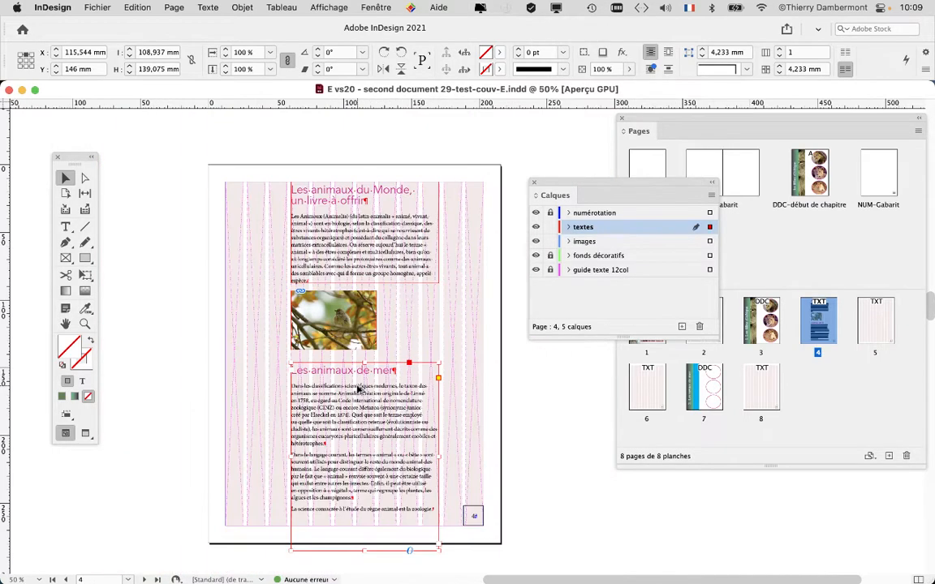
left_click(340, 227)
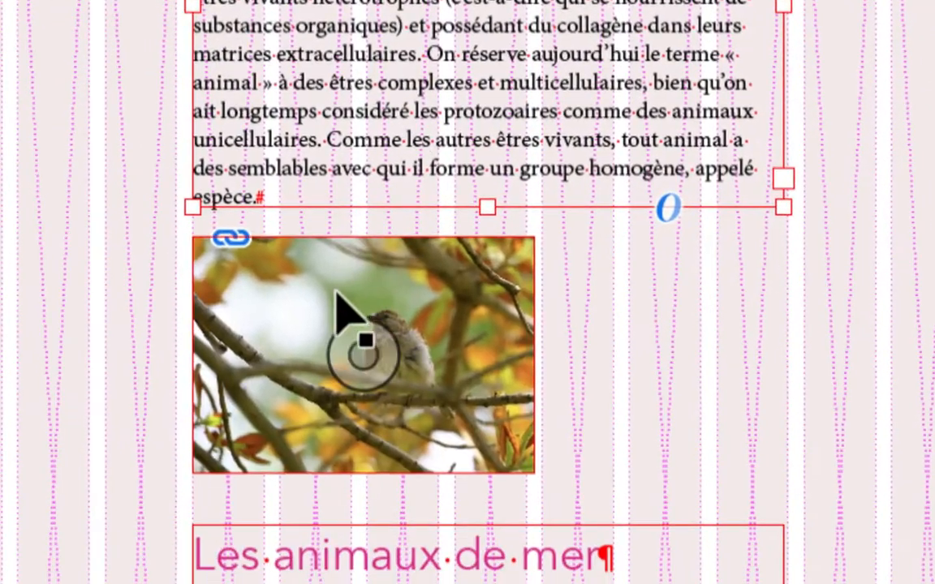
left_click(336, 293)
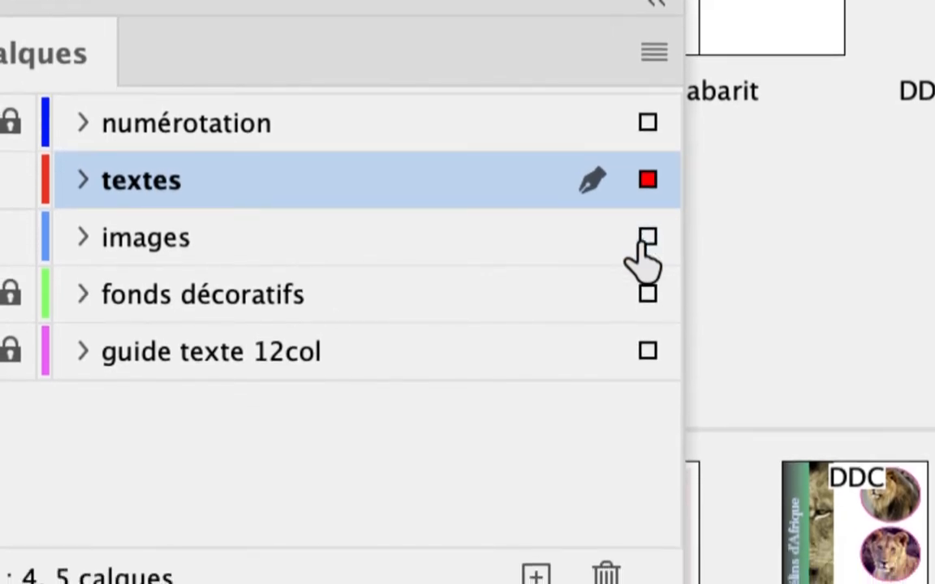
left_click(641, 244)
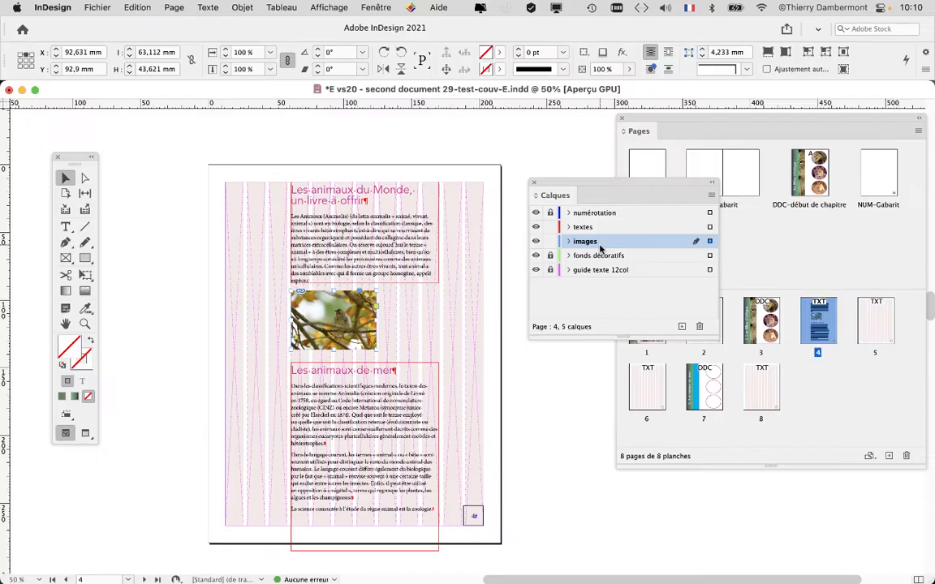
Step: Hide the guide texte 12col layer to preview the page without its column grid, and show it again
left_click_drag(562, 185, 588, 130)
left_click_drag(329, 245, 291, 233)
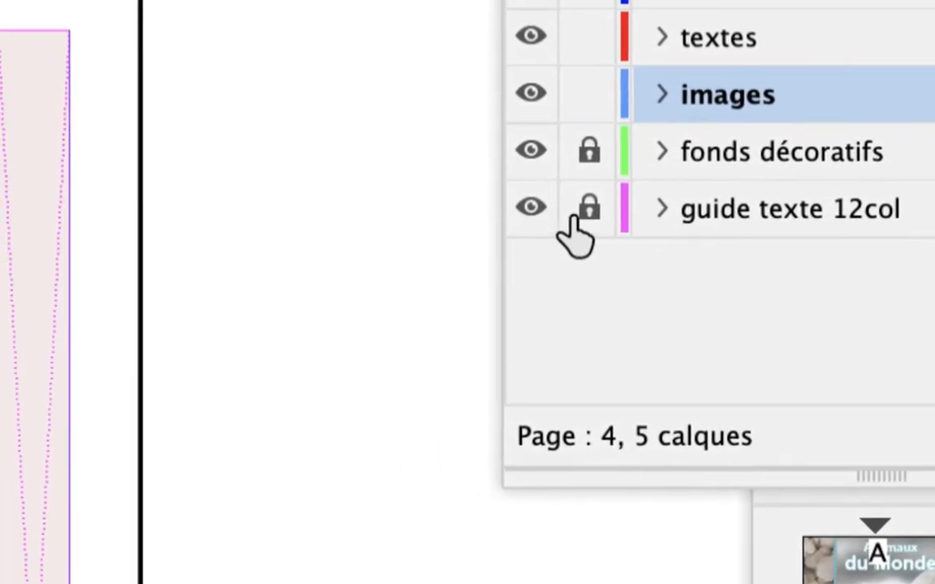
left_click(531, 210)
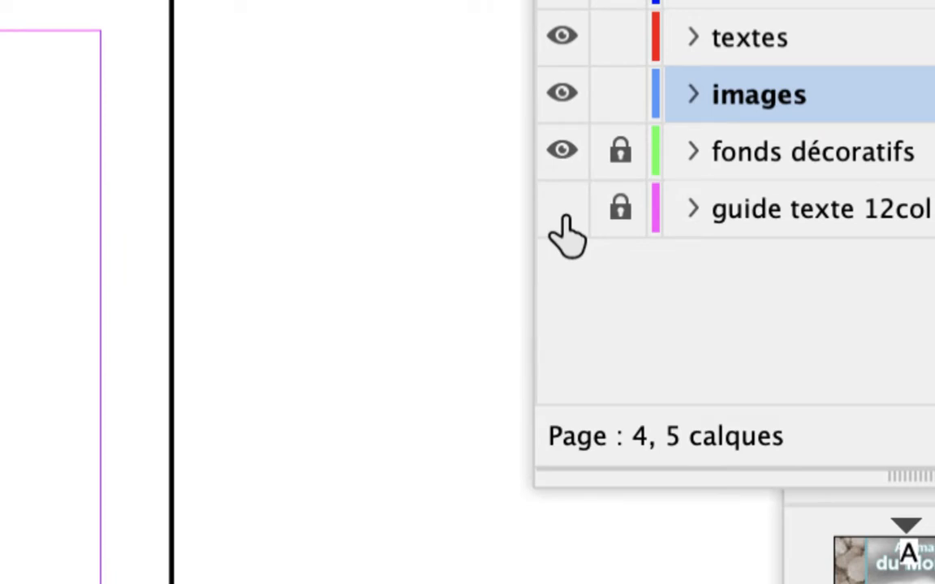
left_click(562, 209)
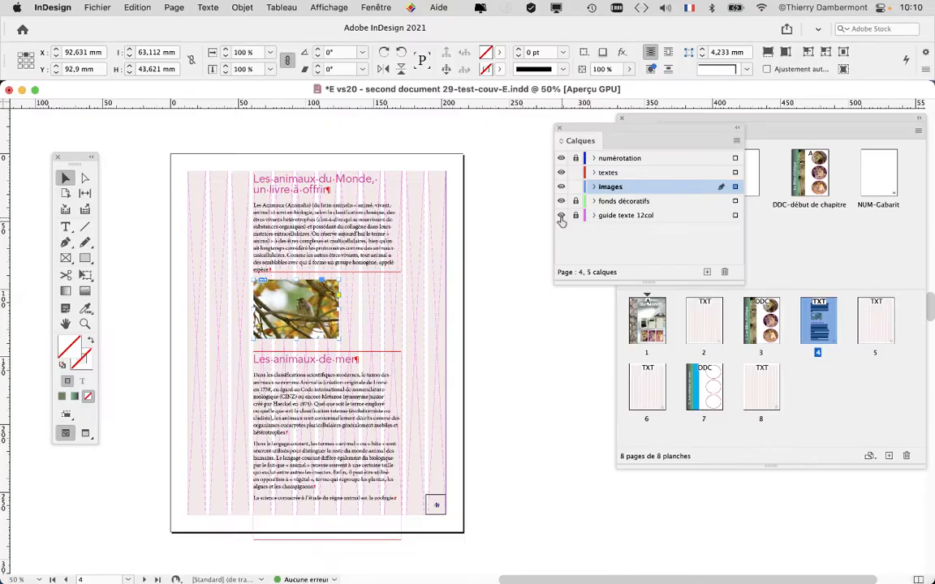
left_click(561, 216)
left_click(560, 215)
left_click(560, 216)
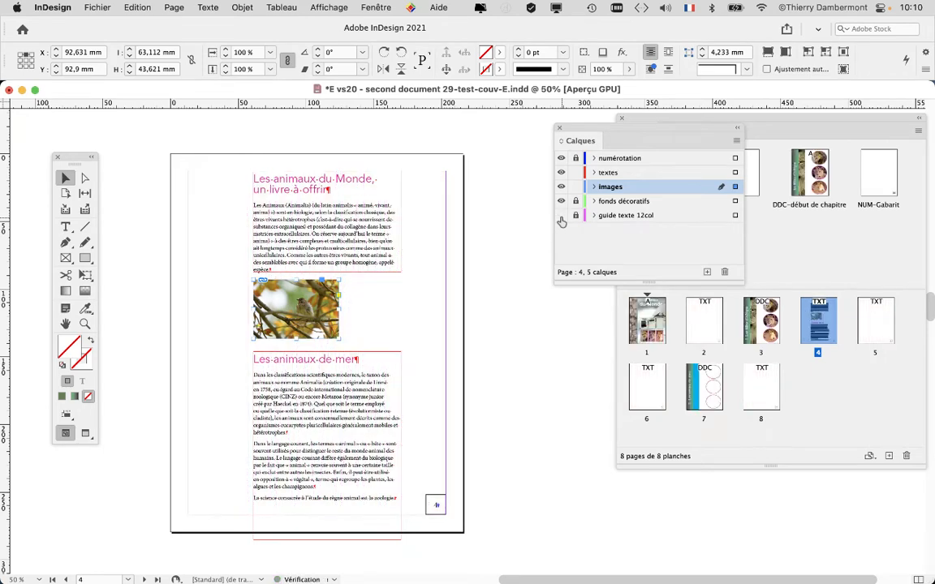
left_click(561, 216)
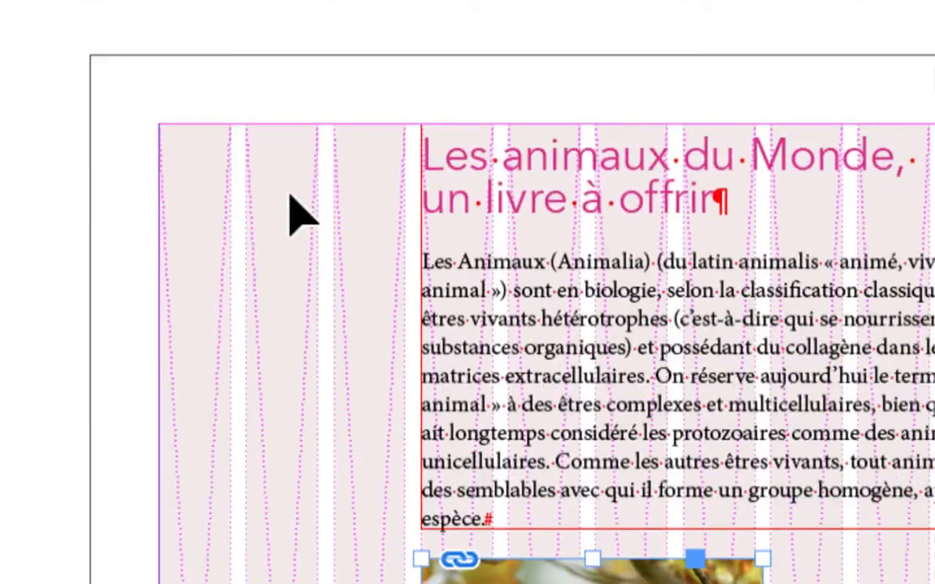
Step: Move the upper text frame left and slightly down so its left edge aligns with the grid's second column
left_click(490, 193)
left_click_drag(474, 193, 387, 241)
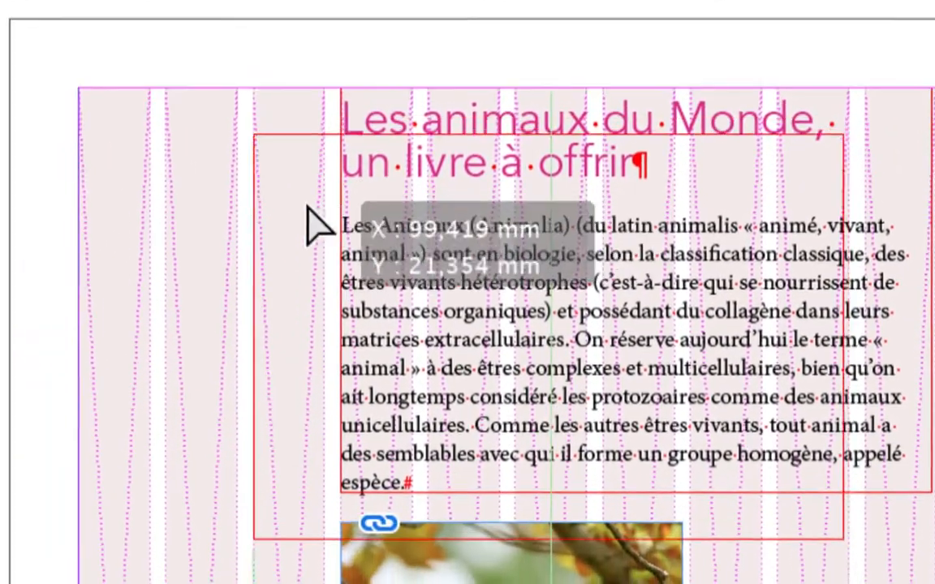
left_click_drag(319, 226, 240, 226)
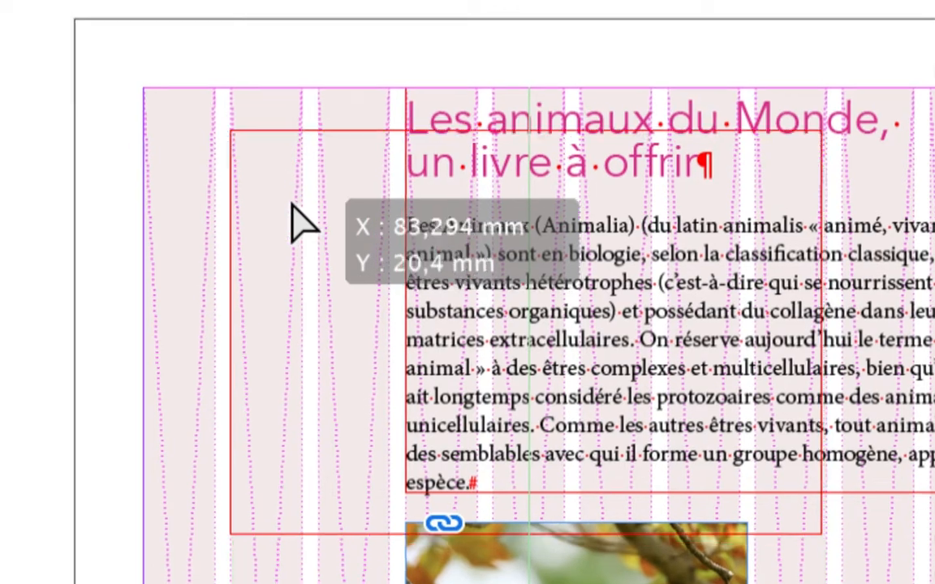
left_click_drag(302, 226, 302, 226)
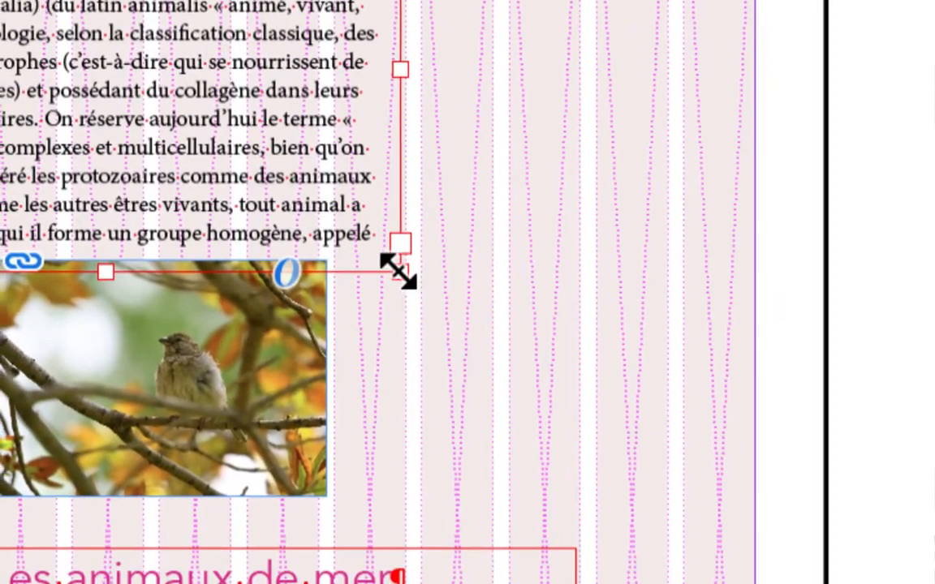
Step: Widen the upper text frame to the tenth grid column and adjust its height to fit all the text above the photo
left_click_drag(397, 272, 581, 178)
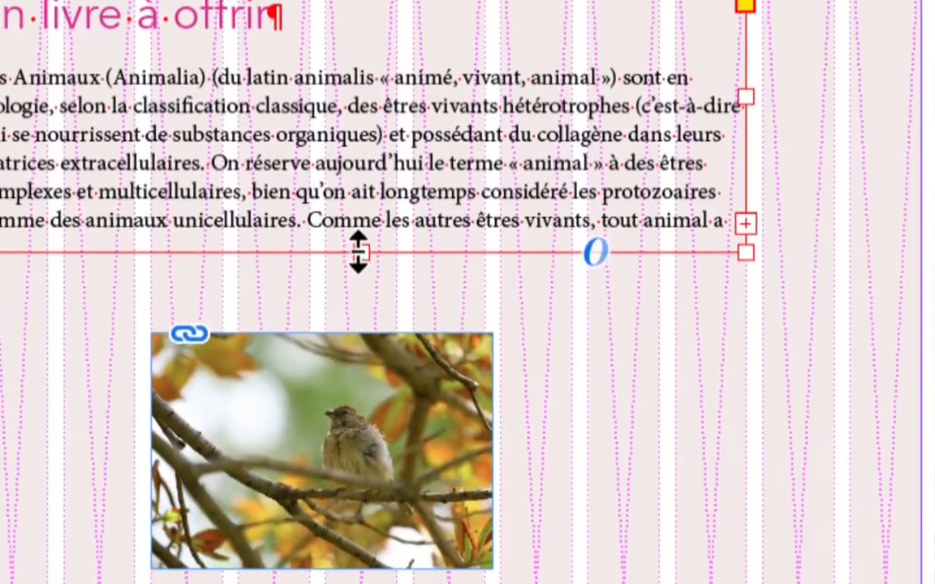
left_click_drag(357, 251, 413, 266)
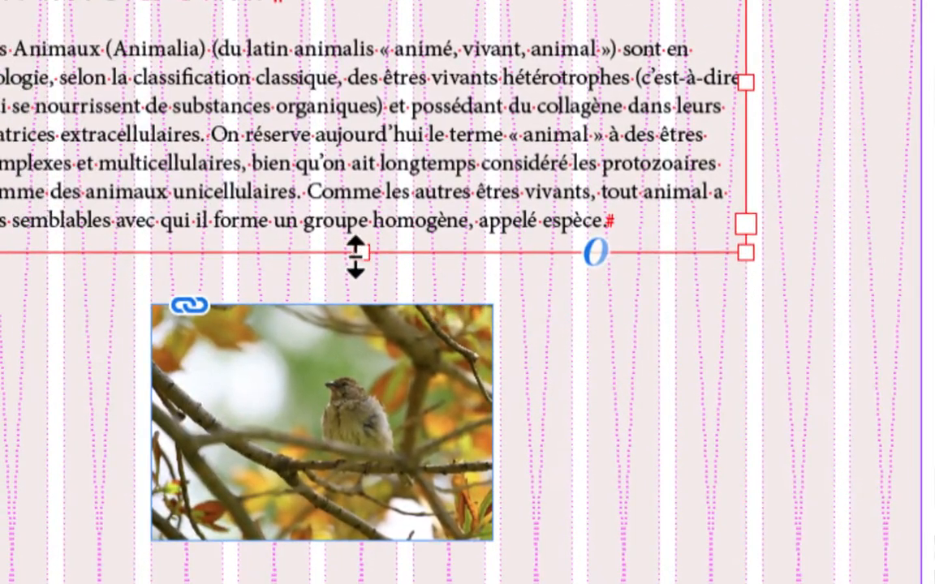
left_click_drag(273, 264, 276, 286)
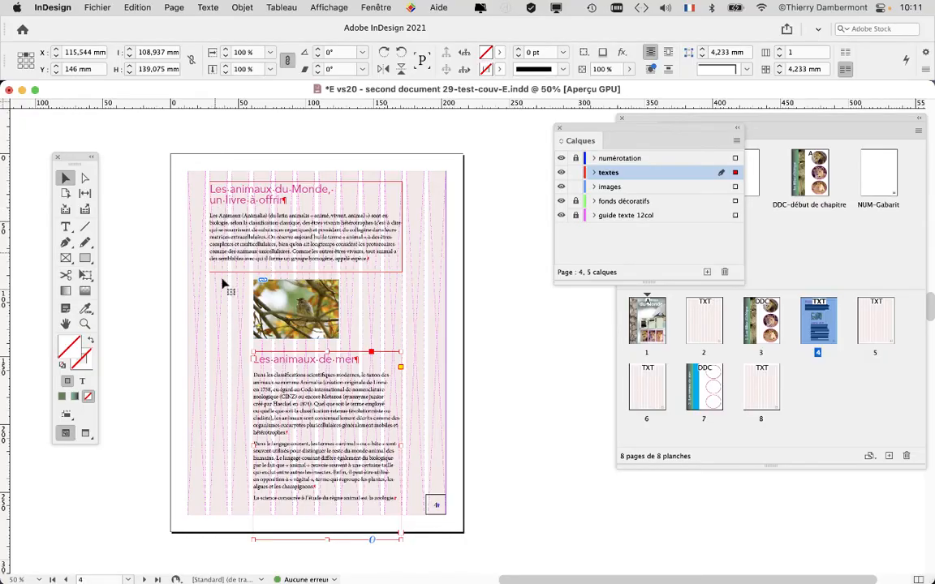
Step: Align the lower text frame with the second column, resize it to about 141.7 × 100.9 mm and place its top at about Y 165.8 mm
left_click_drag(281, 375, 240, 376)
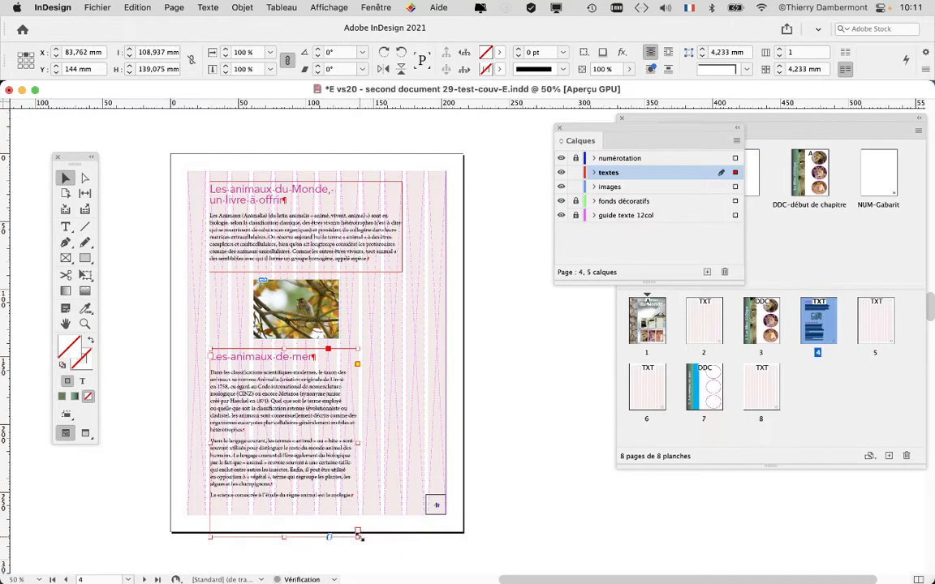
left_click_drag(358, 536, 401, 494)
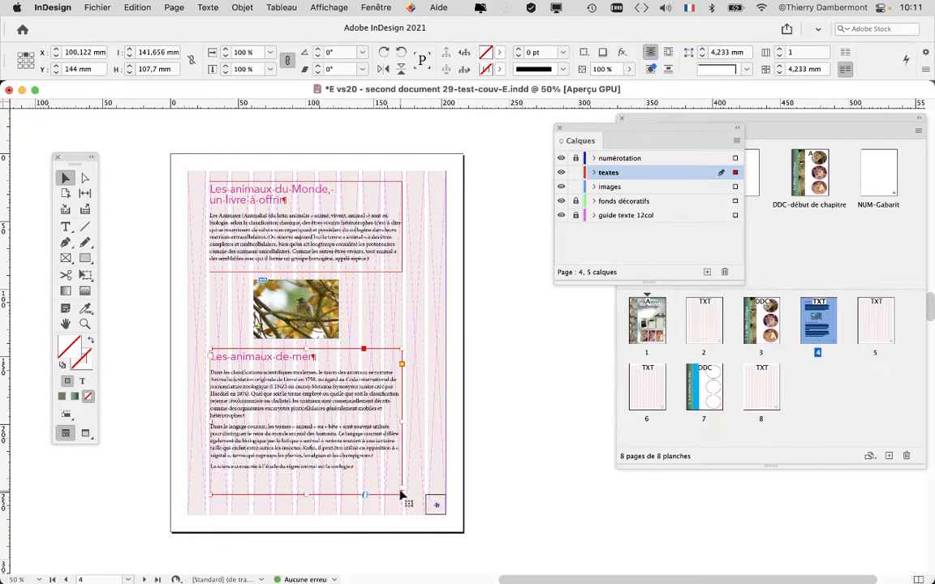
left_click_drag(306, 495, 307, 485)
left_click_drag(296, 395, 297, 428)
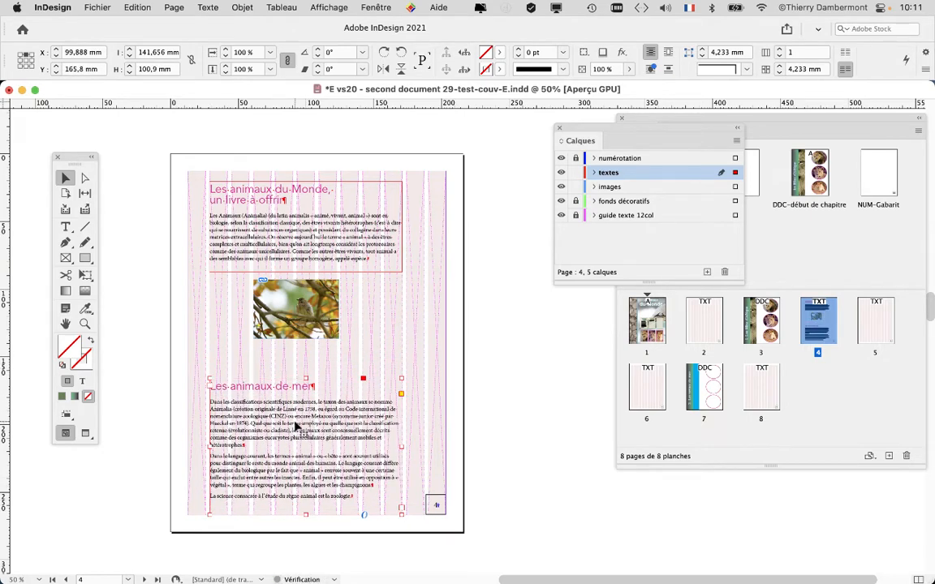
Step: Try cropping the bird photo's frame inward from its lower-left corner, and undo the crop
left_click(271, 238)
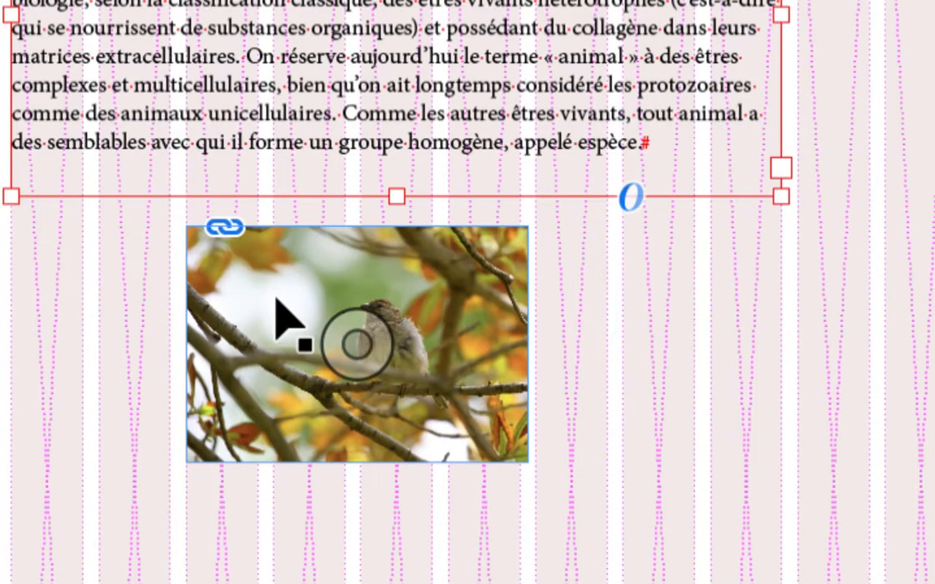
left_click(277, 300)
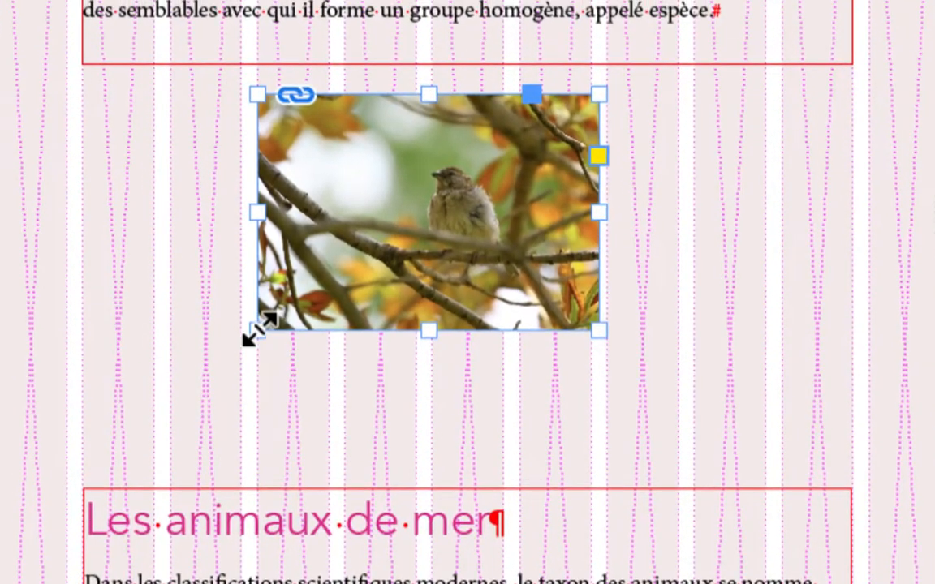
left_click_drag(795, 513, 767, 529)
left_click_drag(253, 334, 301, 308)
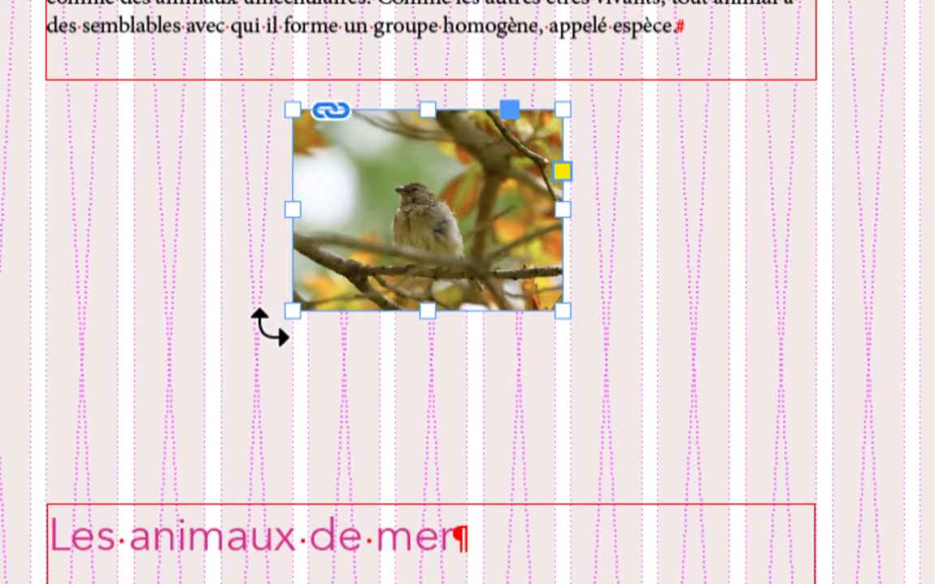
key("ctrl+z")
key("ctrl+z")
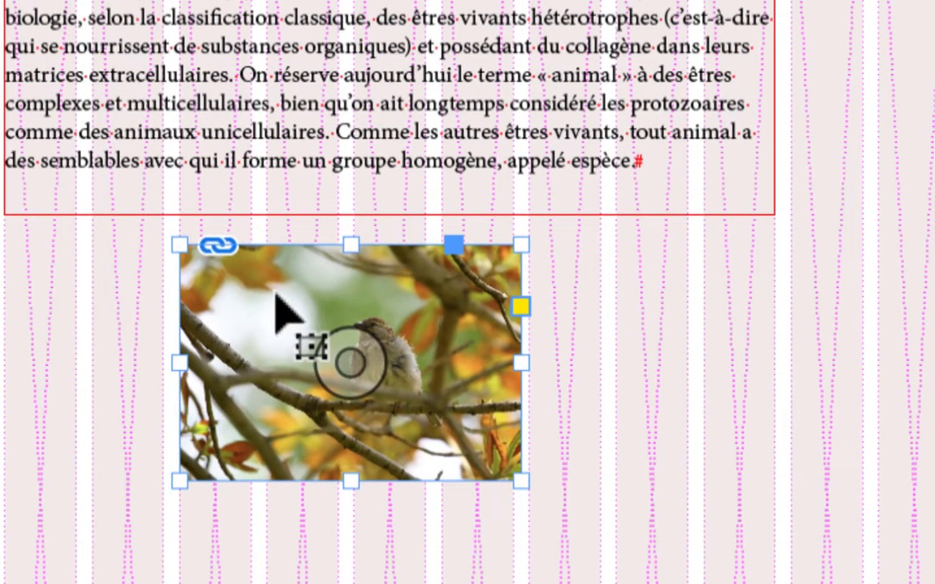
double_click(277, 297)
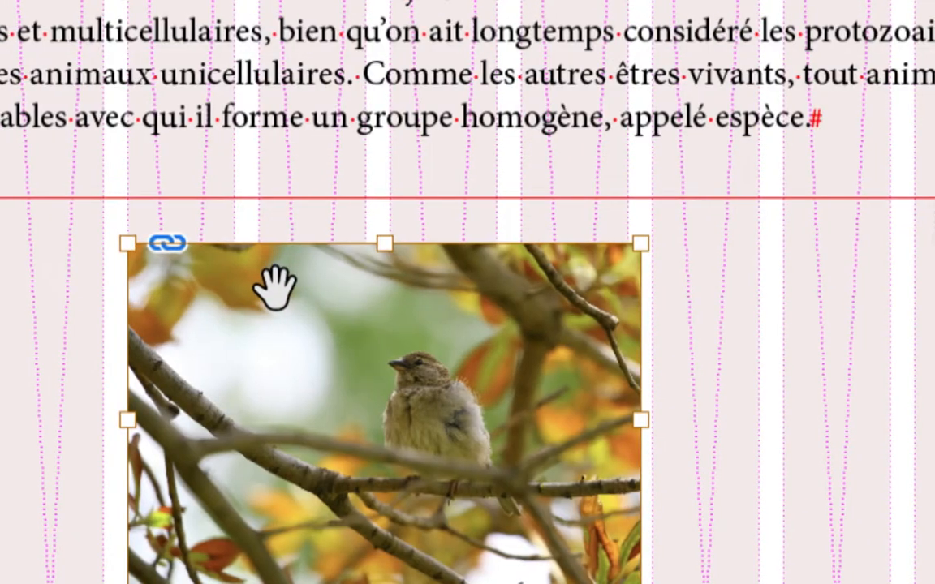
key("ctrl+minus")
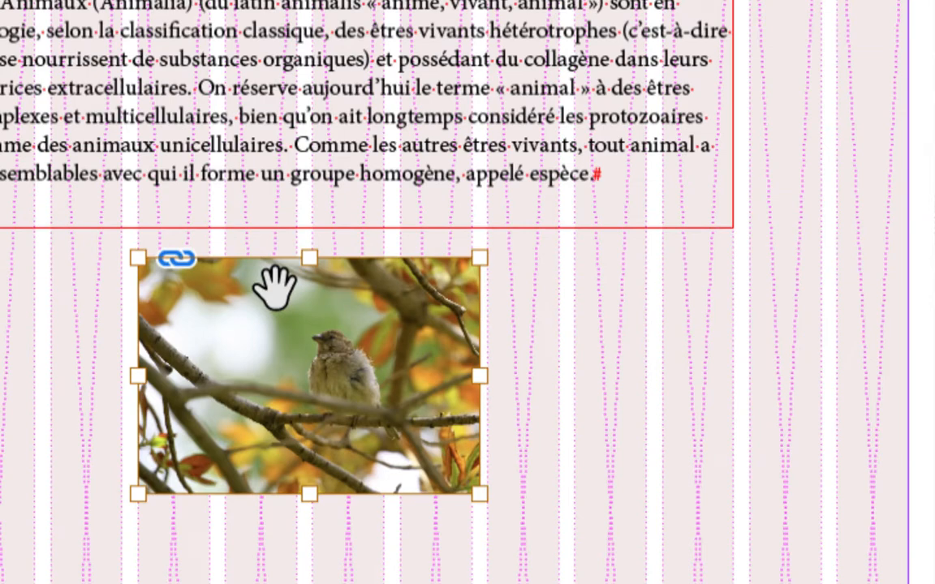
key("super+minus")
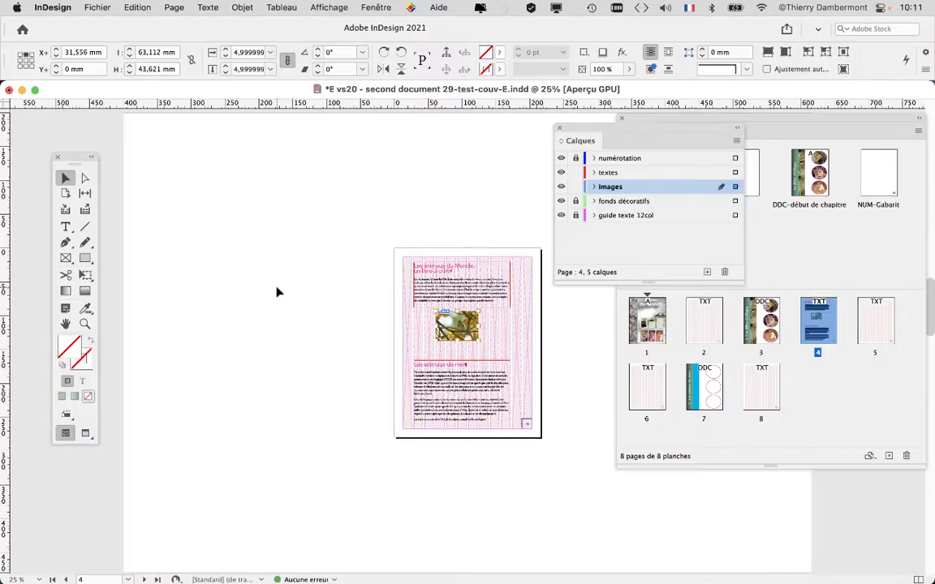
scroll(500, 334, "up", 2)
left_click_drag(560, 376, 193, 373)
scroll(430, 321, "up", 1)
scroll(430, 323, "up", 1)
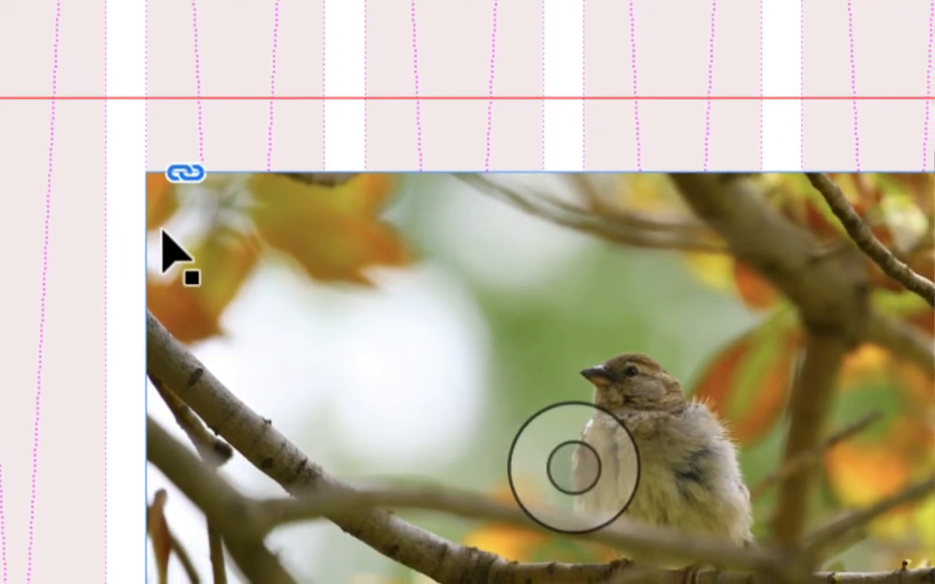
Step: Enlarge the bird photo together with its frame using Free Transform to about 114.2 × 78.9 mm, filling the space between the texts
left_click(309, 280)
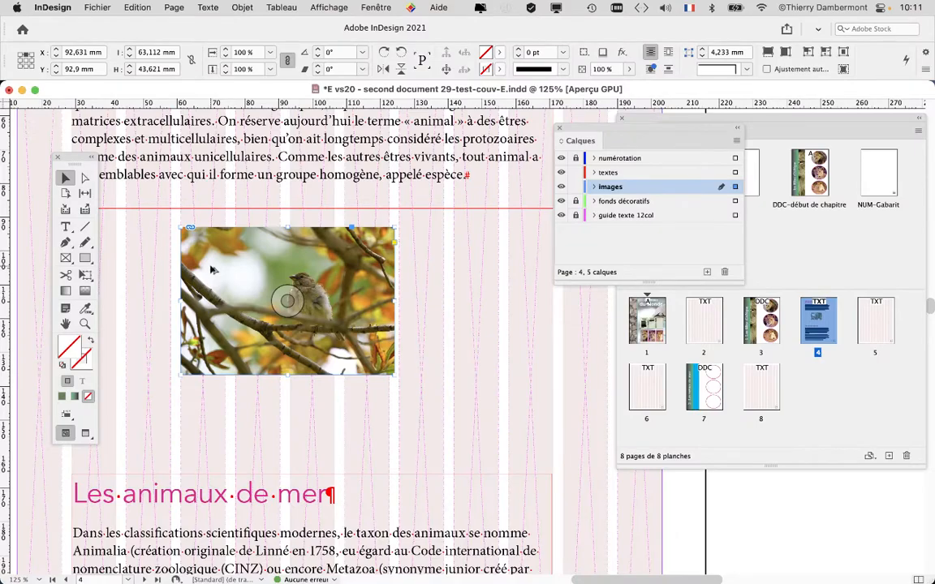
scroll(211, 270, "down", 1, "alt")
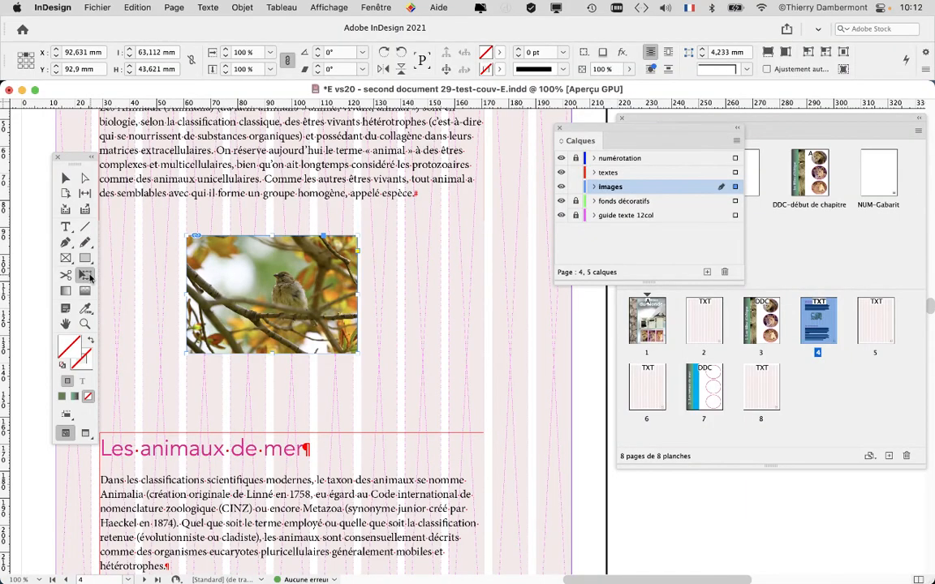
left_click_drag(359, 353, 461, 425)
scroll(270, 294, "left", 4)
scroll(269, 295, "up", 1)
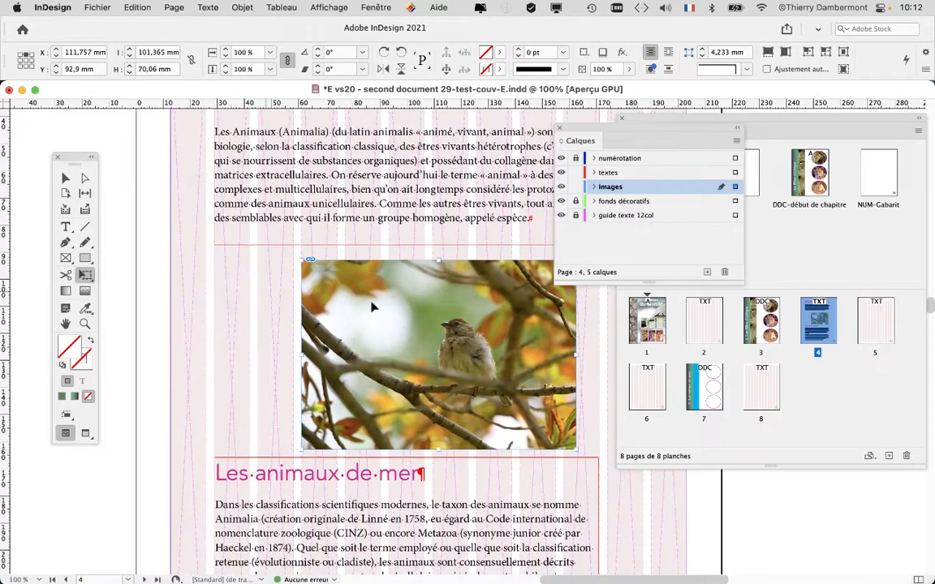
left_click_drag(276, 254, 258, 232)
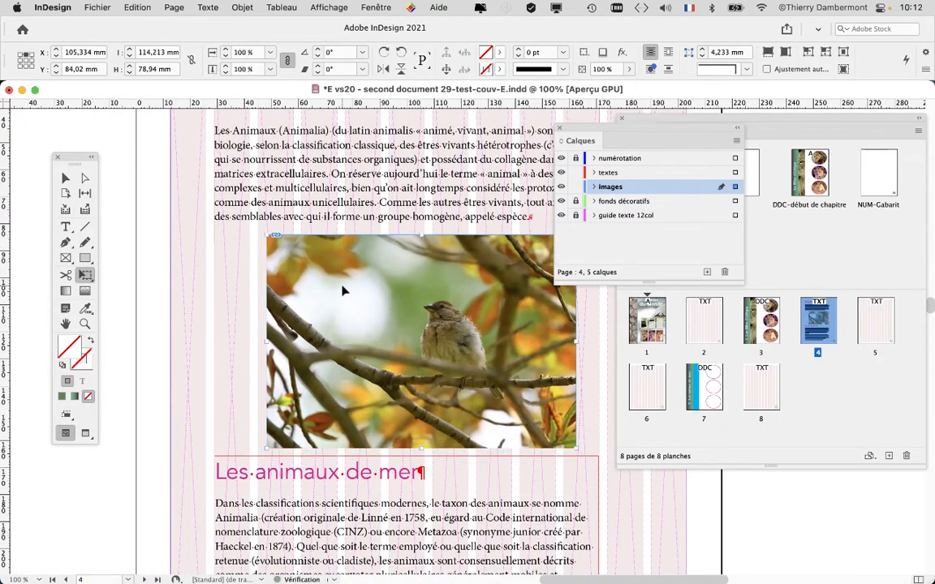
Step: Align the enlarged photo's left edge with the second grid column and place its top at about Y 83.9 mm between the texts
left_click_drag(291, 282, 290, 282)
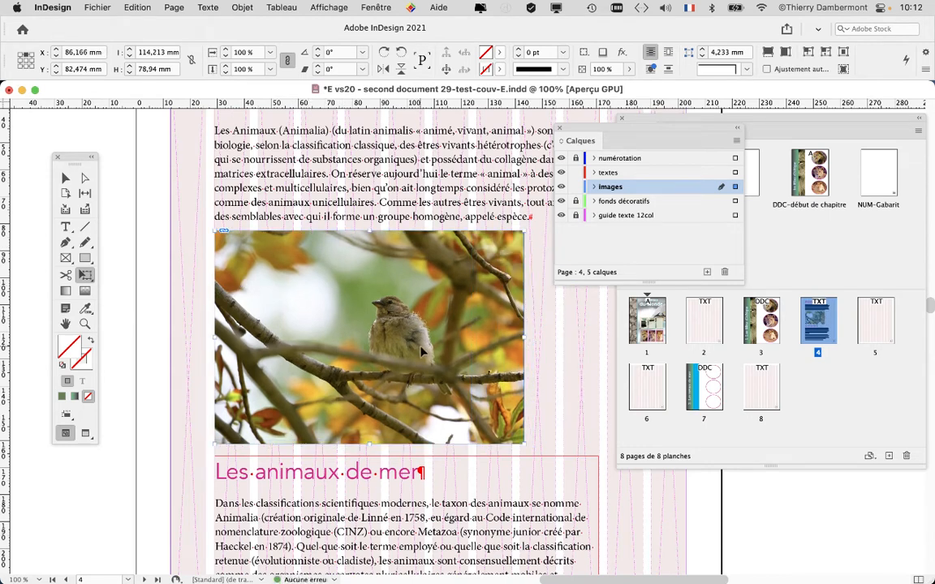
left_click(70, 183)
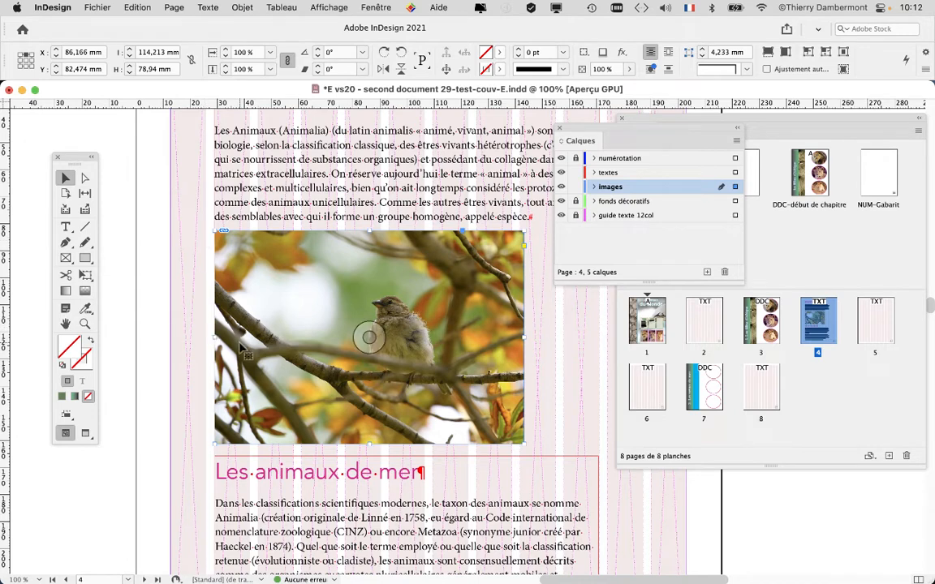
left_click_drag(240, 342, 240, 347)
scroll(308, 363, "down", 1)
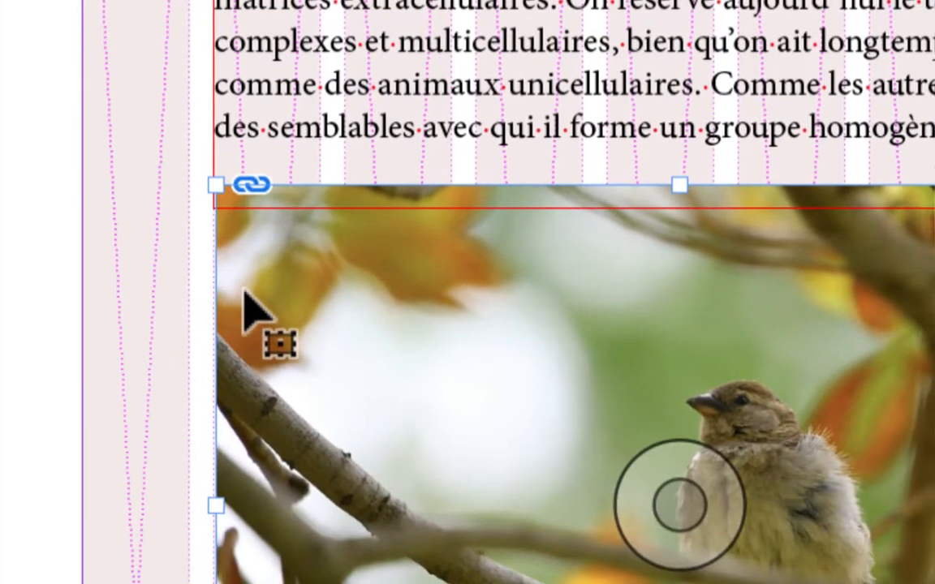
mouse_move(260, 314)
left_mouse_down()
mouse_move(253, 318)
mouse_move(269, 328)
left_mouse_up()
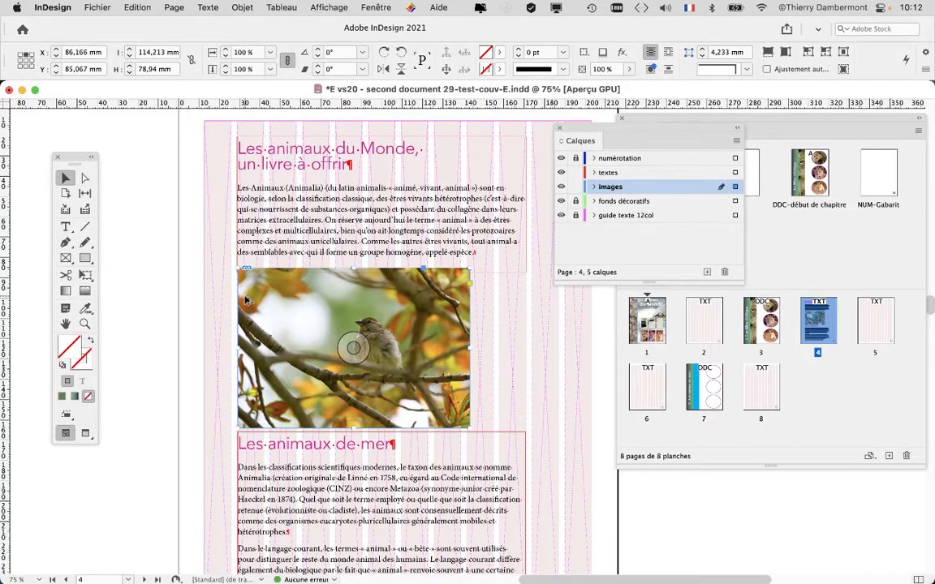
scroll(247, 300, "up", 4)
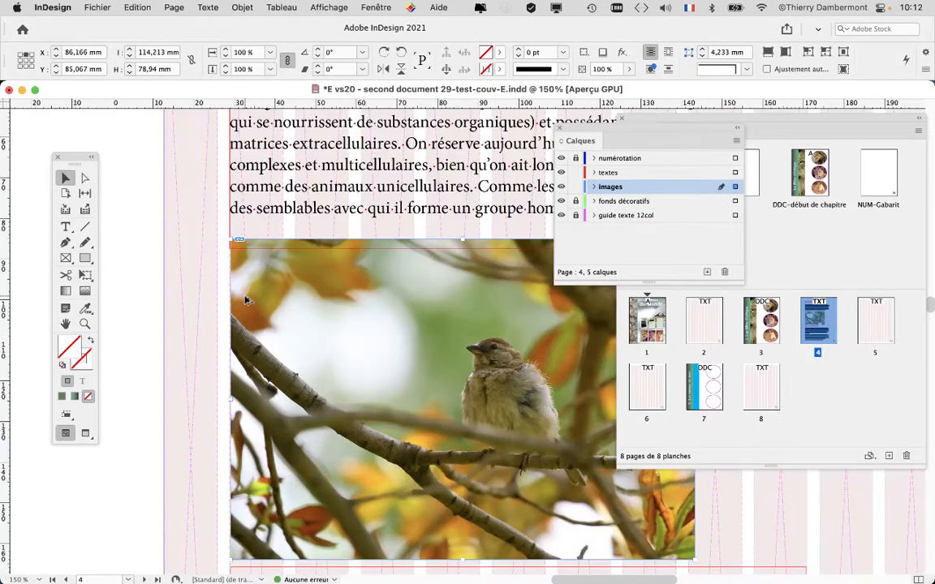
mouse_move(233, 272)
left_mouse_down()
mouse_move(254, 267)
mouse_move(234, 270)
left_mouse_up()
scroll(241, 271, "down", 4)
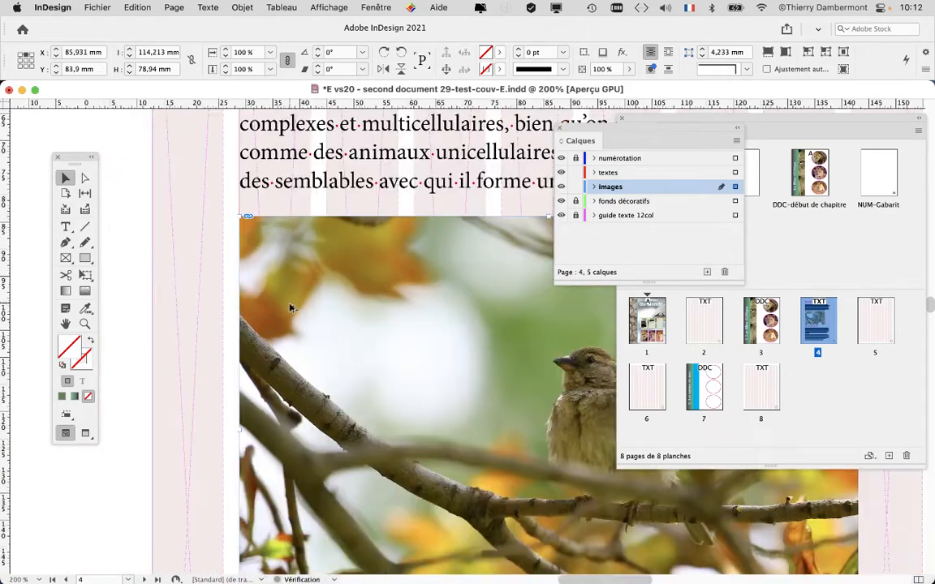
scroll(292, 313, "down", 1)
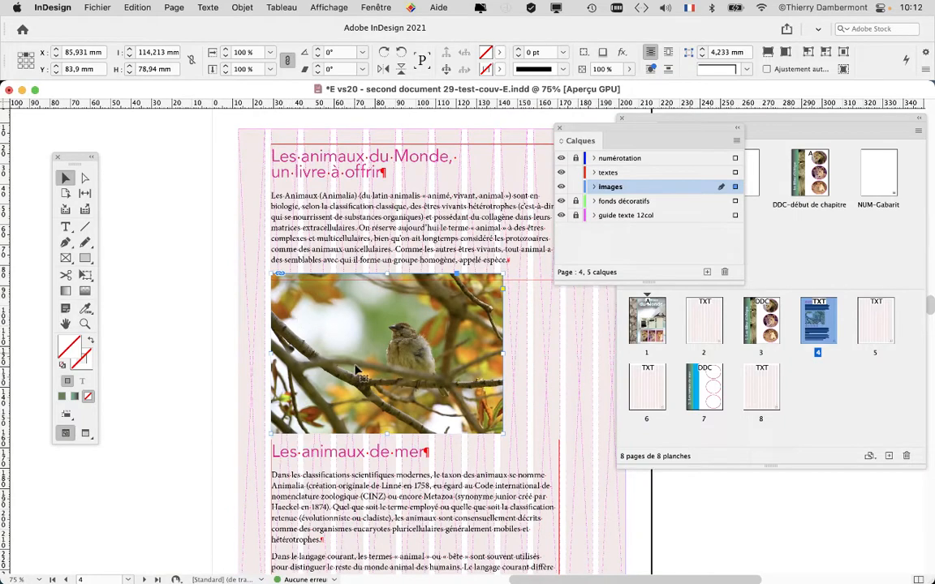
scroll(356, 451, "down", 2)
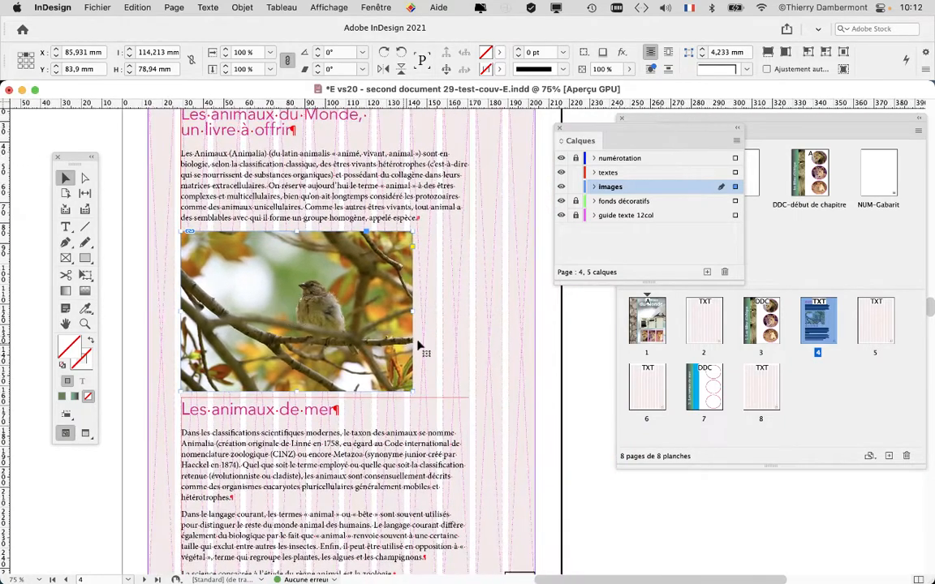
Step: Deselect the photo, hide the "guide texte 12col" layer and display the page in Preview mode
left_click(497, 349)
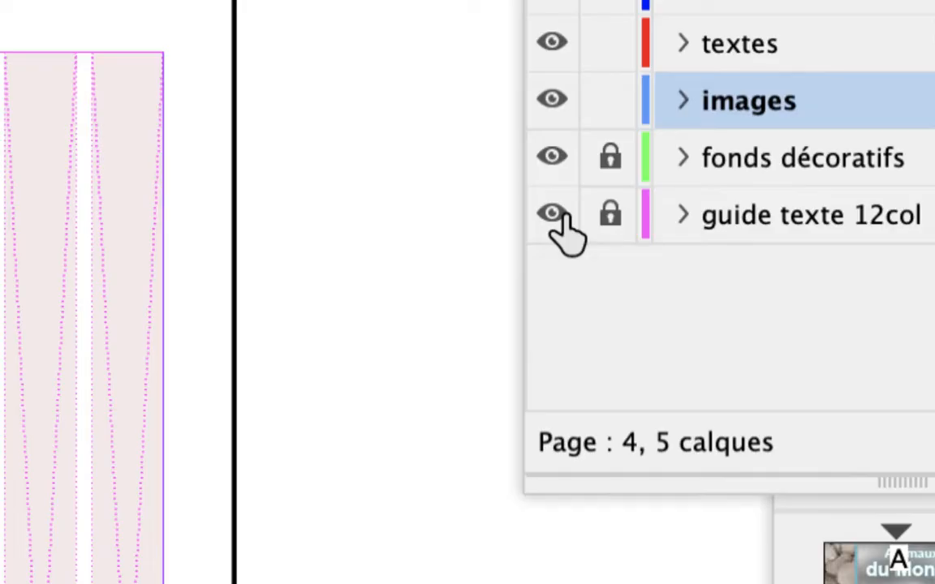
left_click(553, 213)
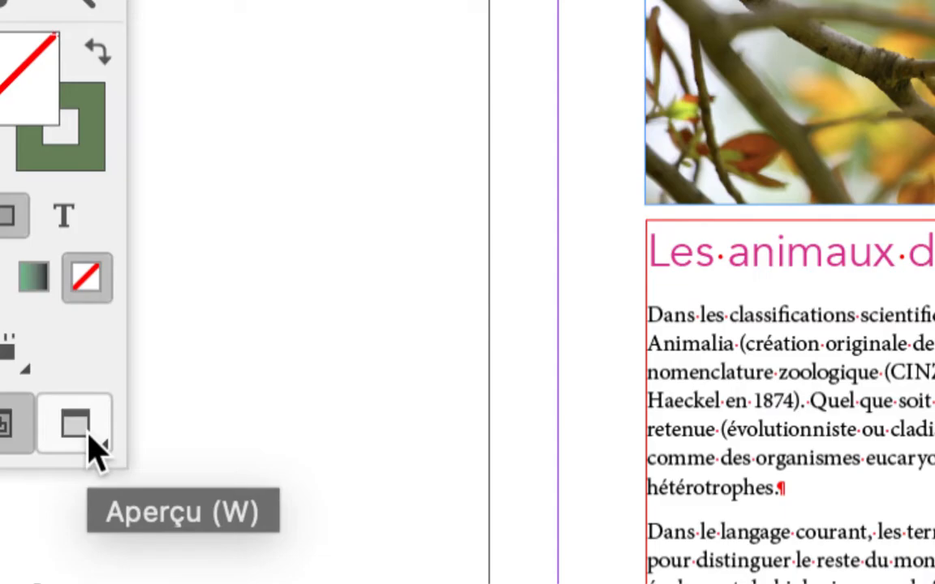
left_click(89, 438)
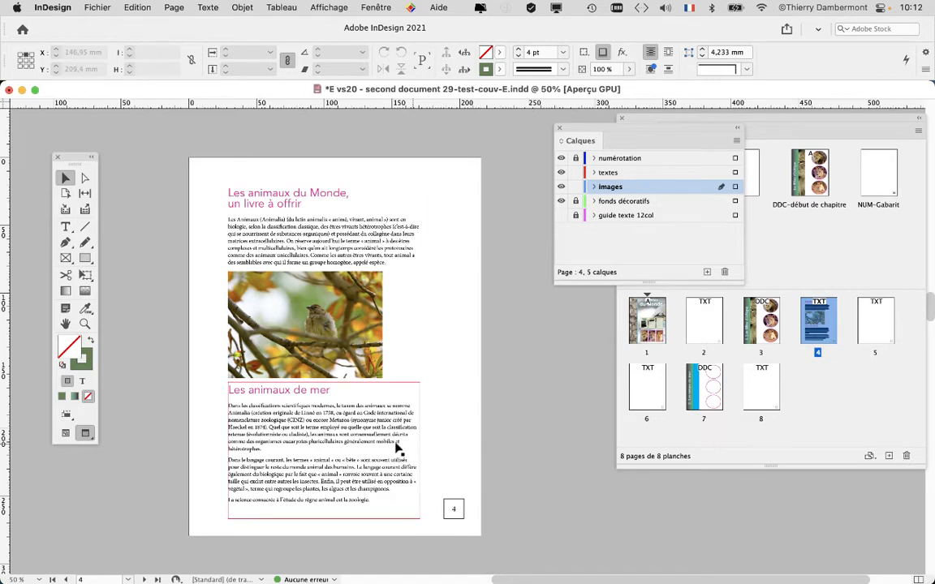
Step: Move the lower text frame down to about Y 173.4 mm and the upper text frame up to about Y 12.7 mm
left_click(329, 421)
left_click_drag(328, 420, 328, 431)
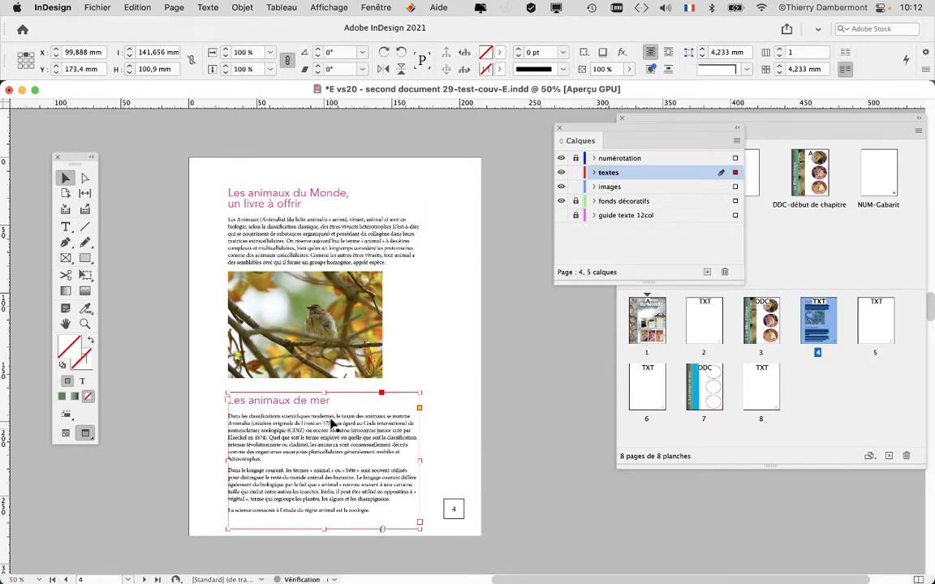
left_click(303, 246)
left_click_drag(303, 245, 300, 236)
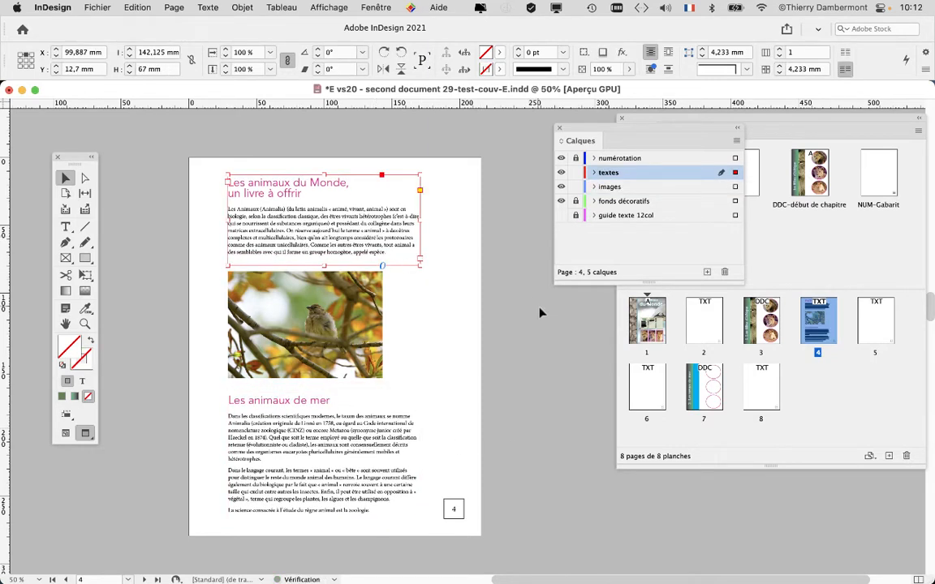
left_click(522, 382)
Step: Nudge the upper text frame back down and the lower text frame slightly up to tighten the gaps around the photo
left_click_drag(360, 237, 358, 249)
left_click(371, 442)
left_click_drag(355, 444, 354, 441)
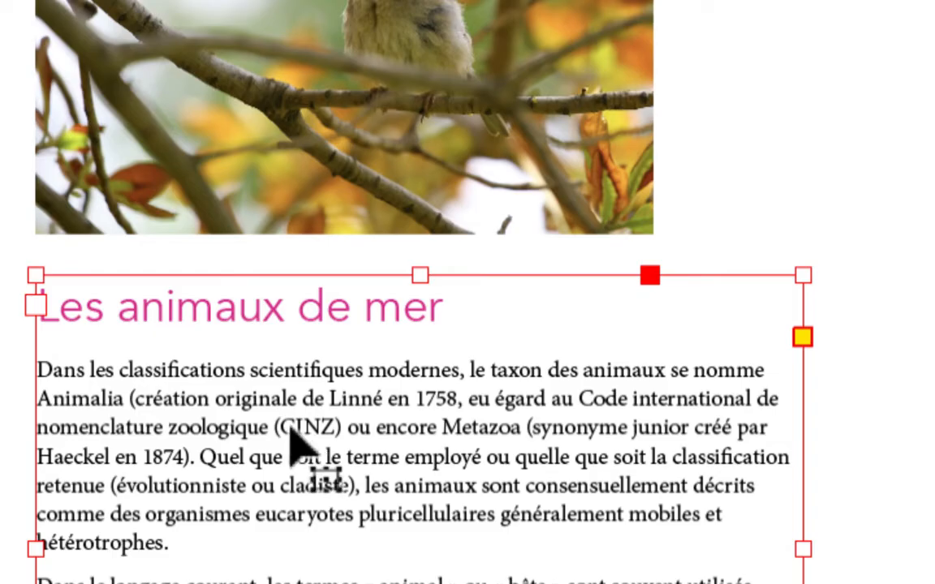